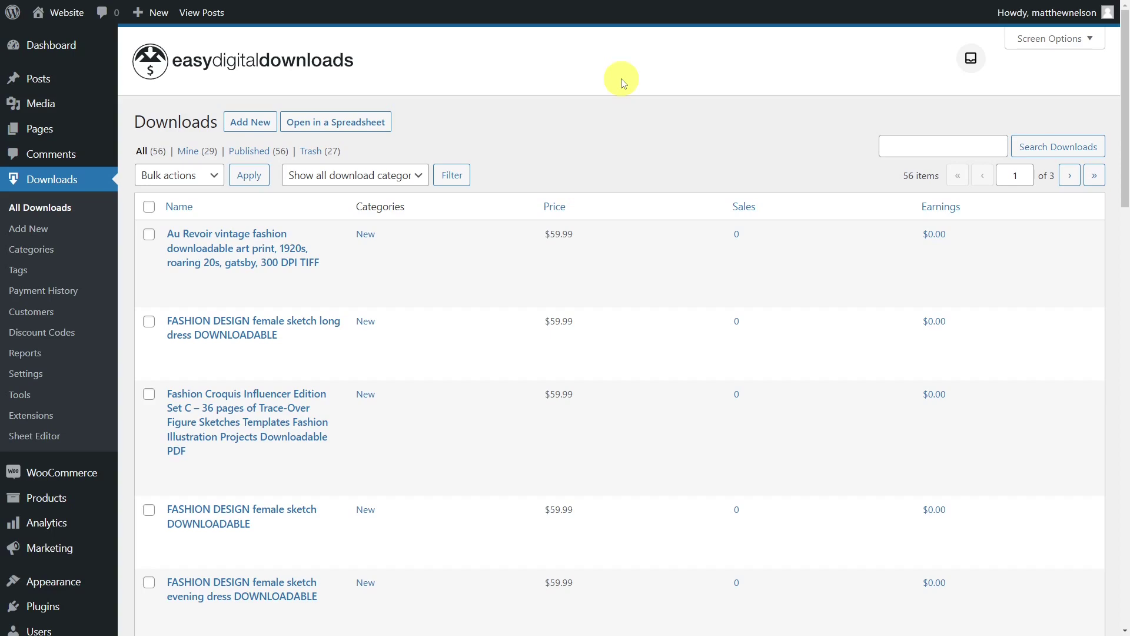
# Set the first download file of the "Au Revoir vintage fashion" product to woman-3083402_1920.jpg from the media library and update the download
pyautogui.click(252, 264)
pyautogui.scroll(-1, 253, 266)
pyautogui.scroll(-5, 253, 266)
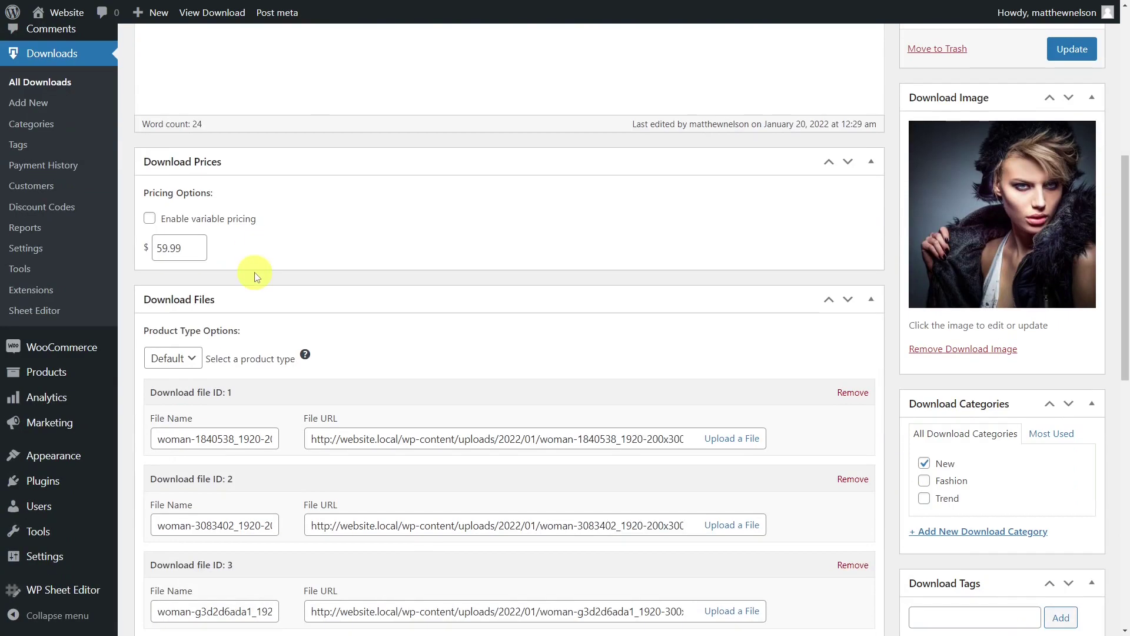
pyautogui.click(728, 438)
pyautogui.click(724, 444)
pyautogui.click(1052, 592)
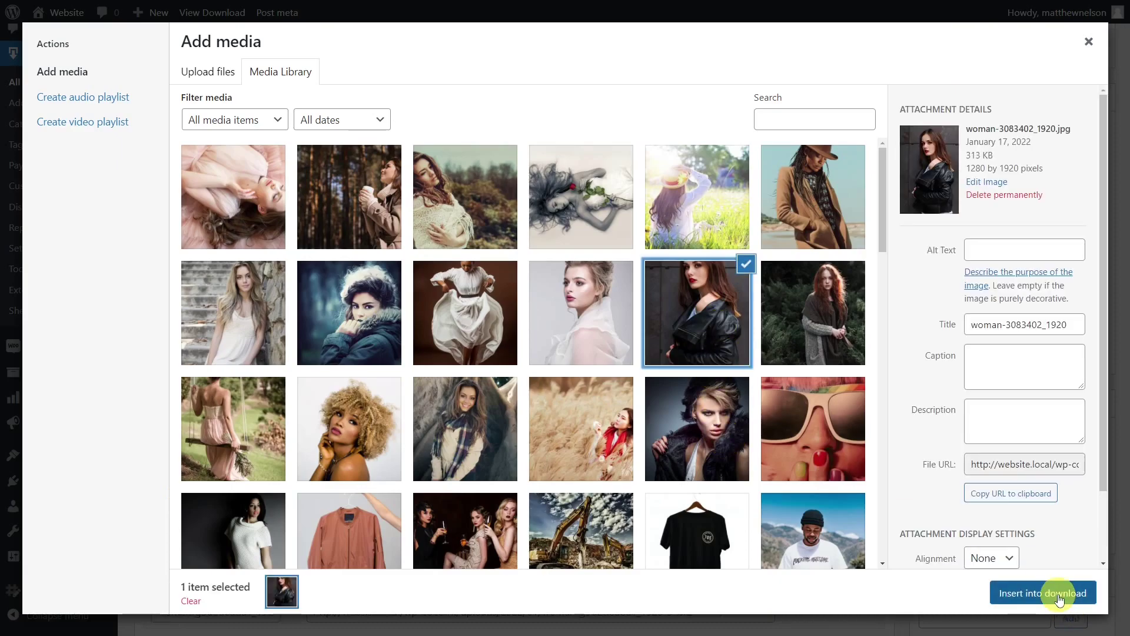
pyautogui.click(1085, 50)
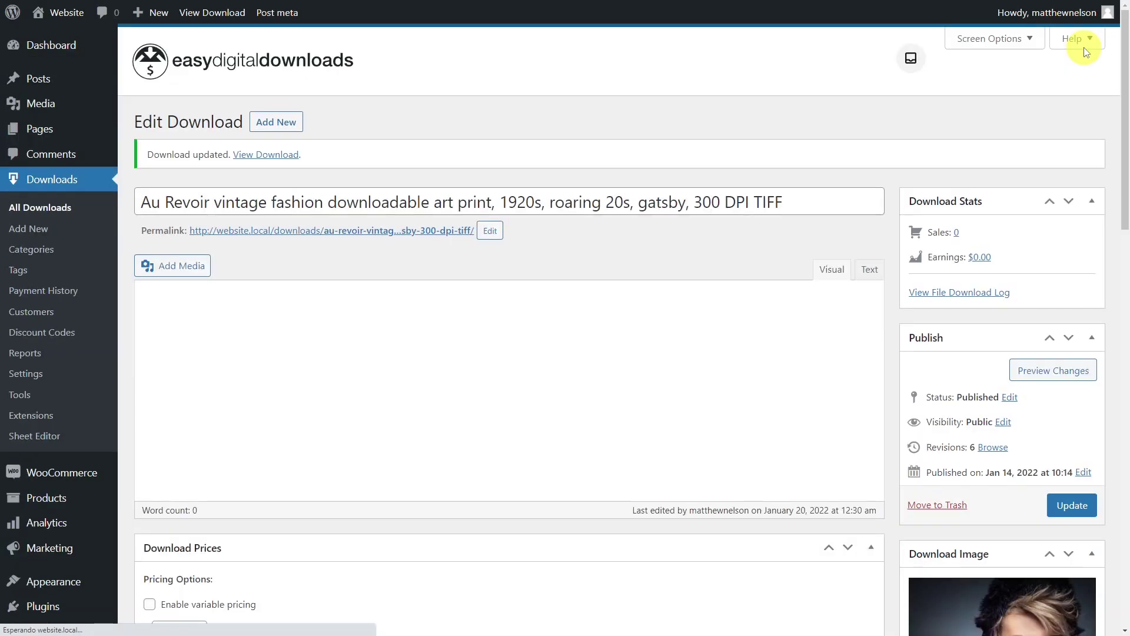
# Open the downloads spreadsheet and set the number of files added to products to 4 in the EDD sheet advanced settings
pyautogui.click(53, 436)
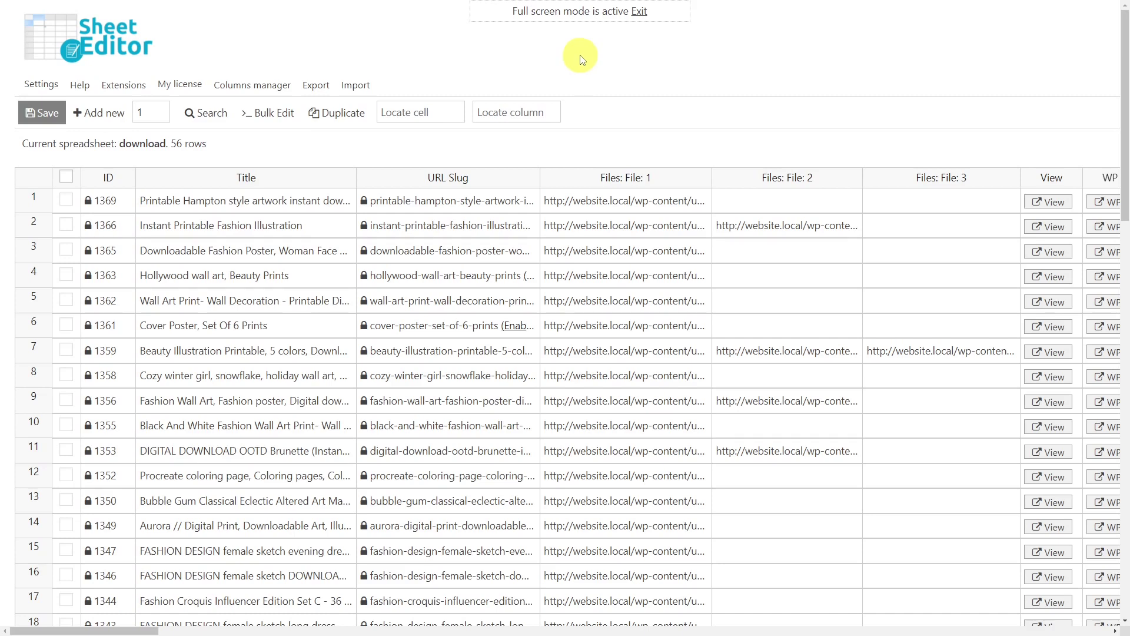
pyautogui.click(40, 86)
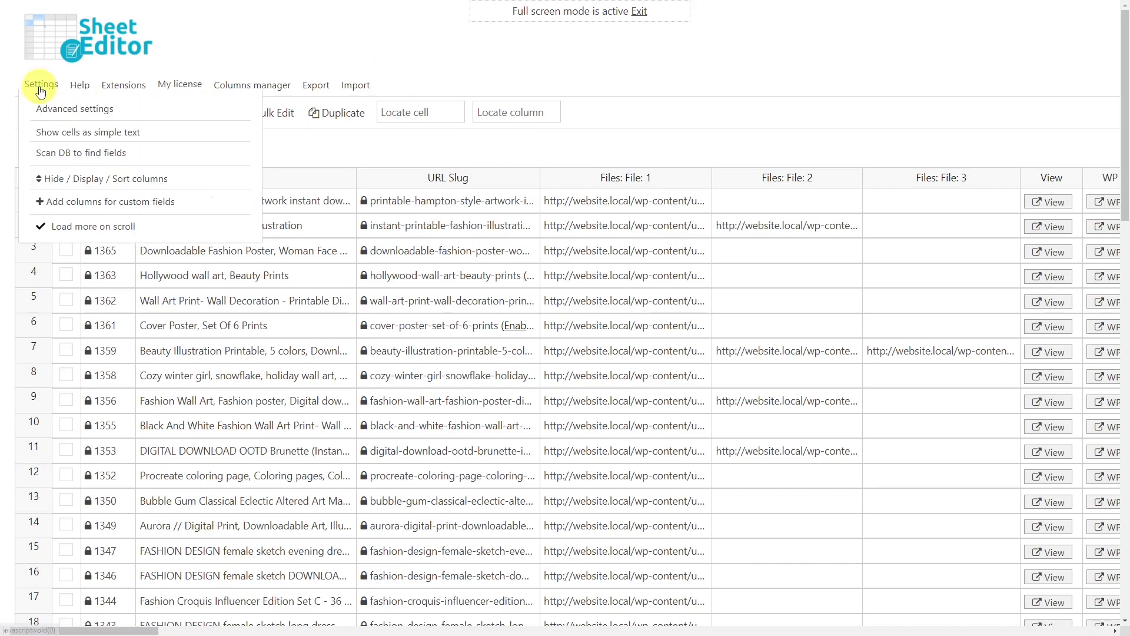
pyautogui.click(70, 107)
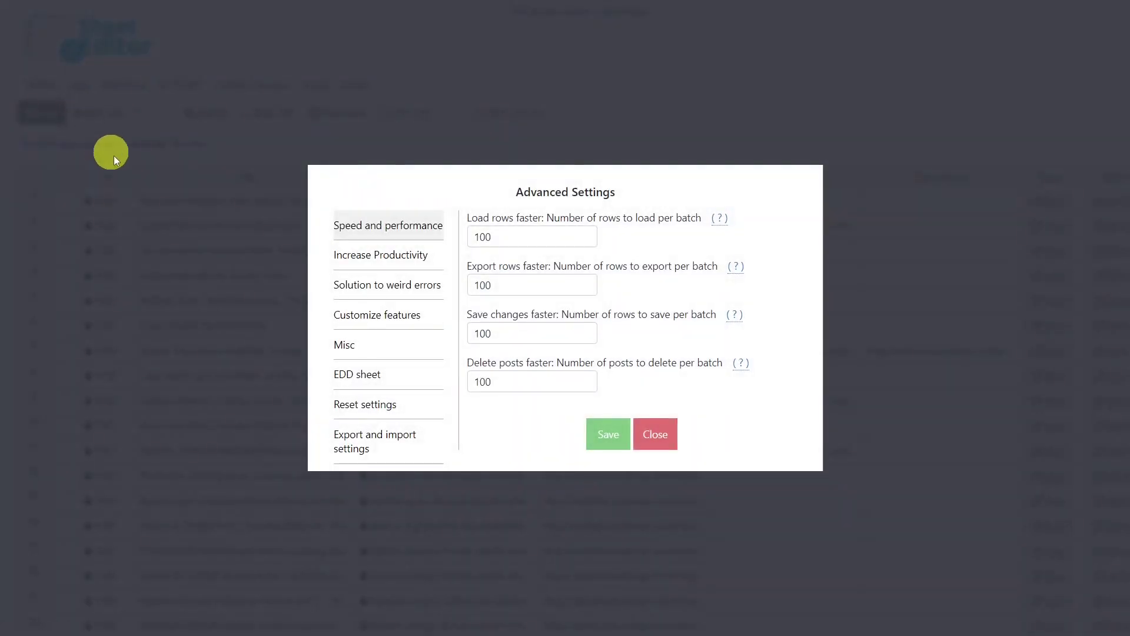
pyautogui.click(394, 382)
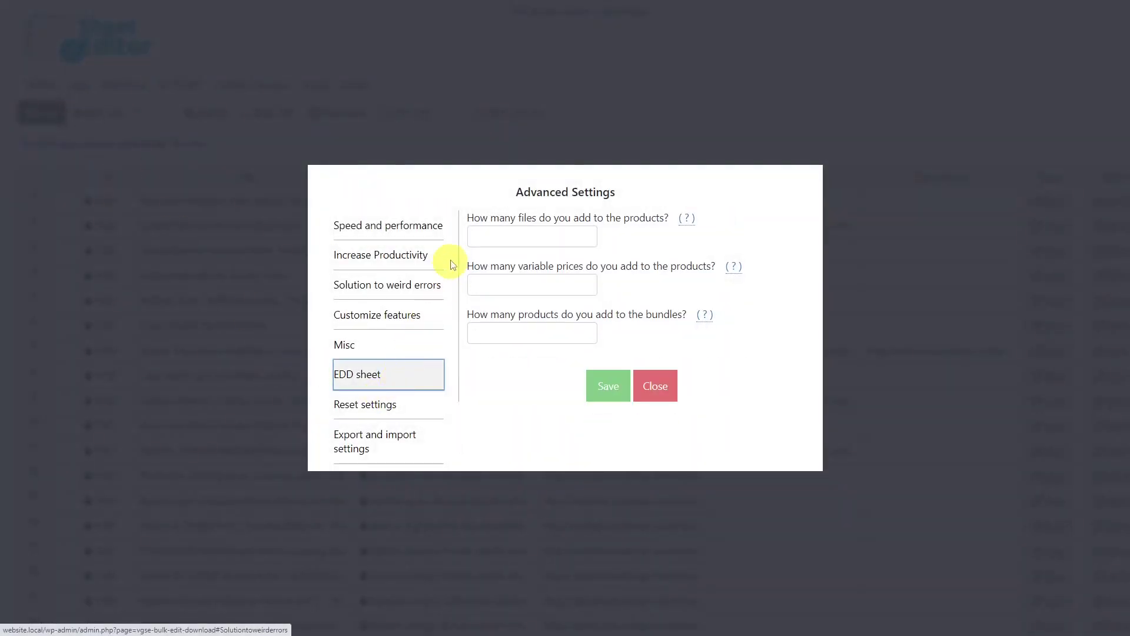
pyautogui.click(473, 236)
pyautogui.write('4')
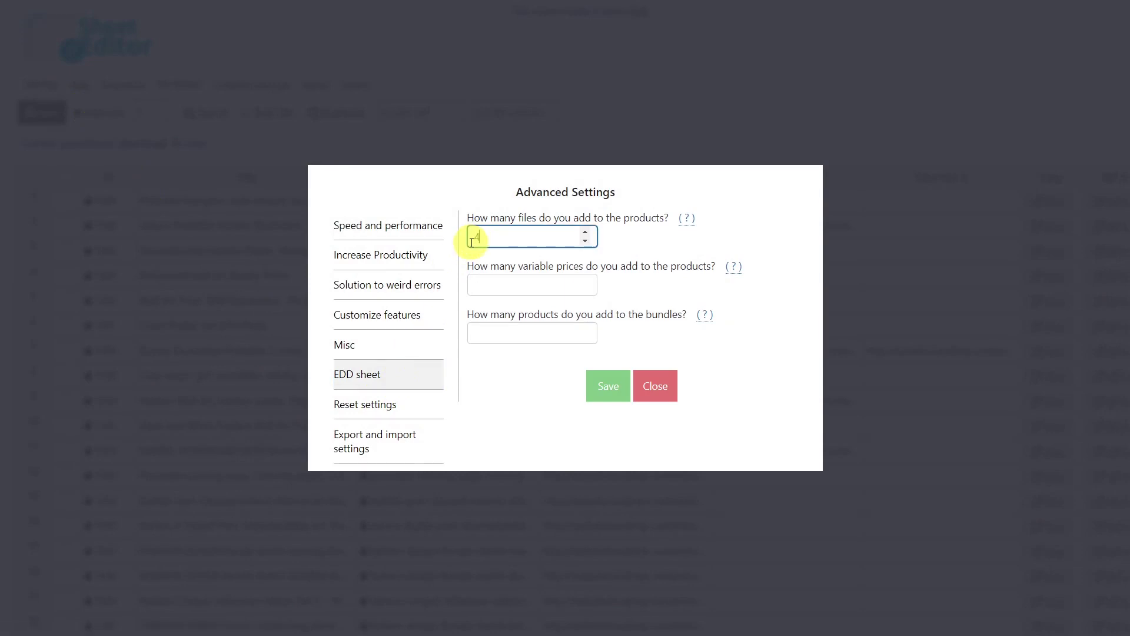
pyautogui.click(610, 385)
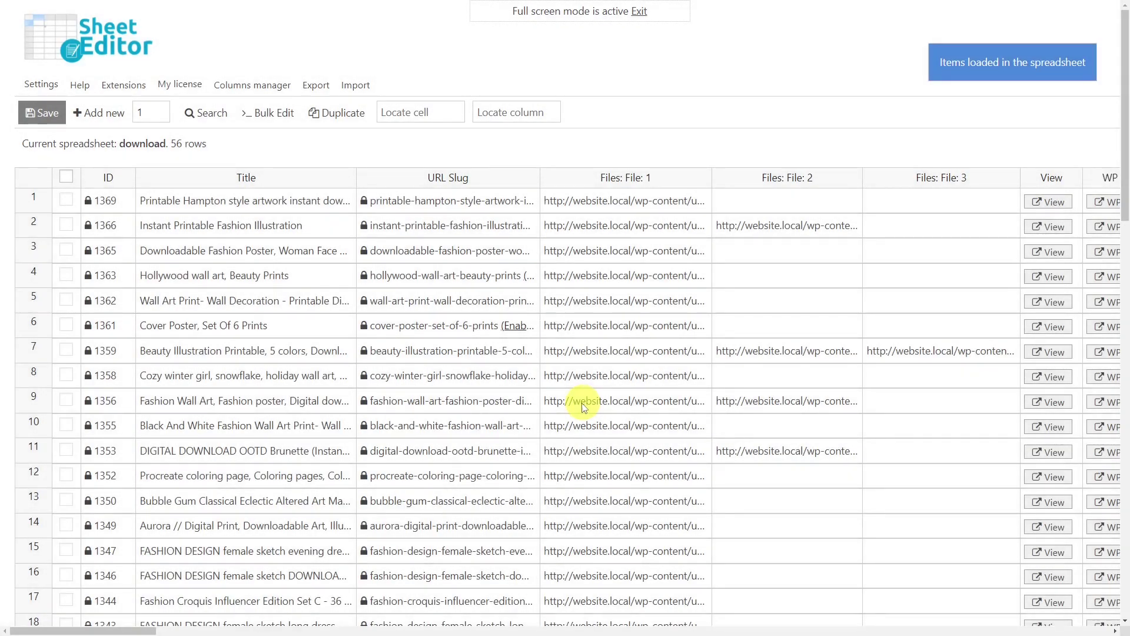
pyautogui.moveTo(141, 631); pyautogui.dragTo(171, 631)
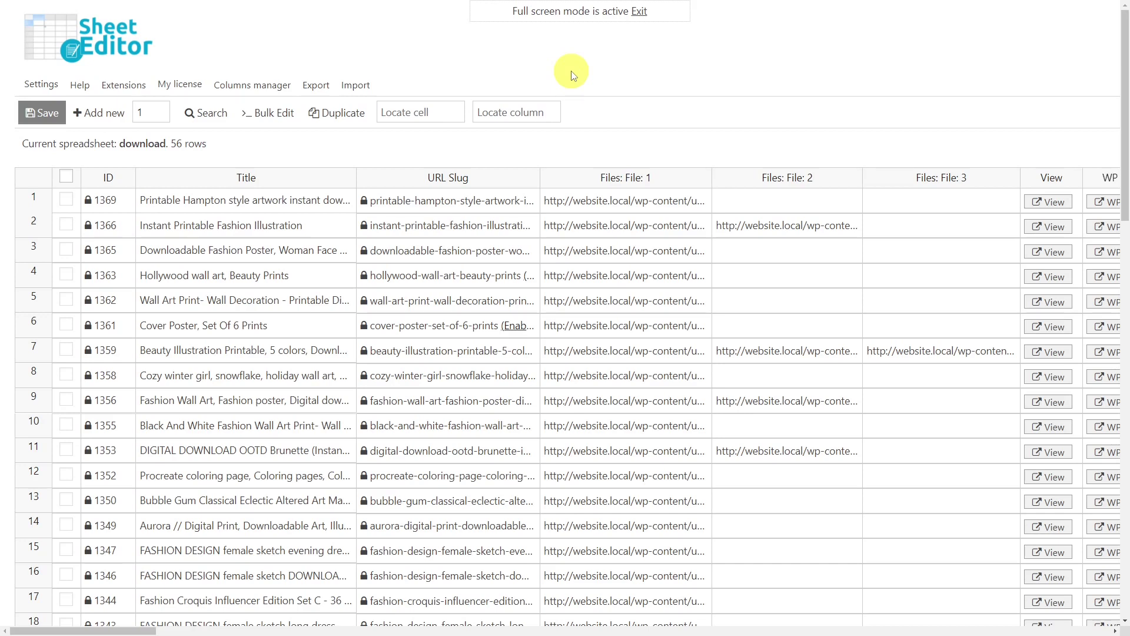
pyautogui.doubleClick(665, 200)
pyautogui.hotkey('ctrl', 'a')
pyautogui.hotkey('ctrl', 'v')
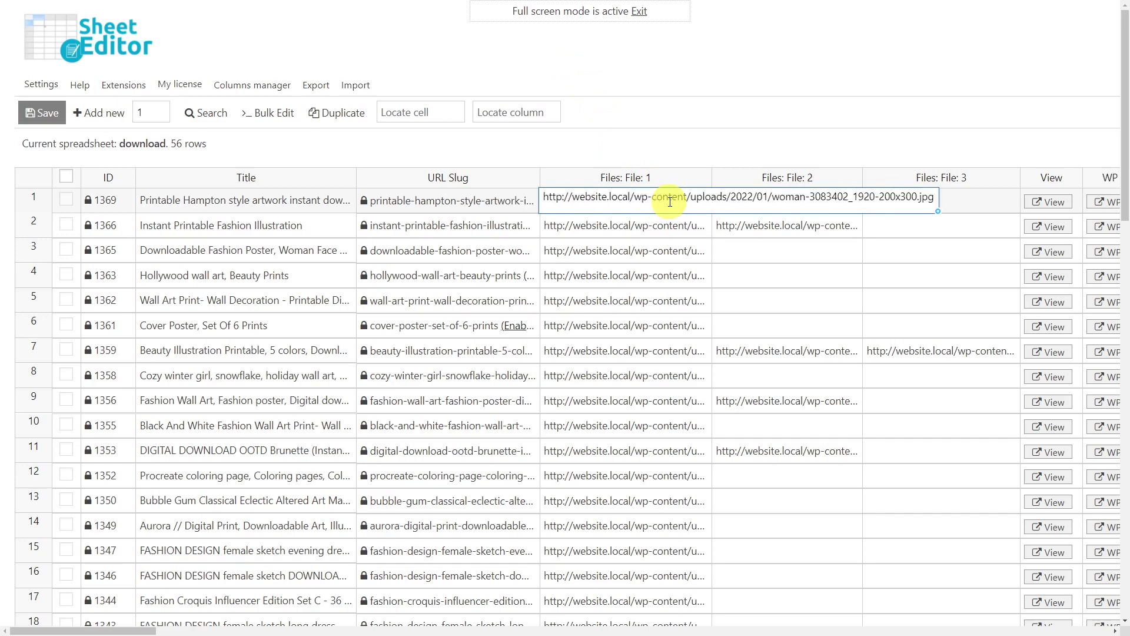
pyautogui.click(944, 352)
pyautogui.press('Delete')
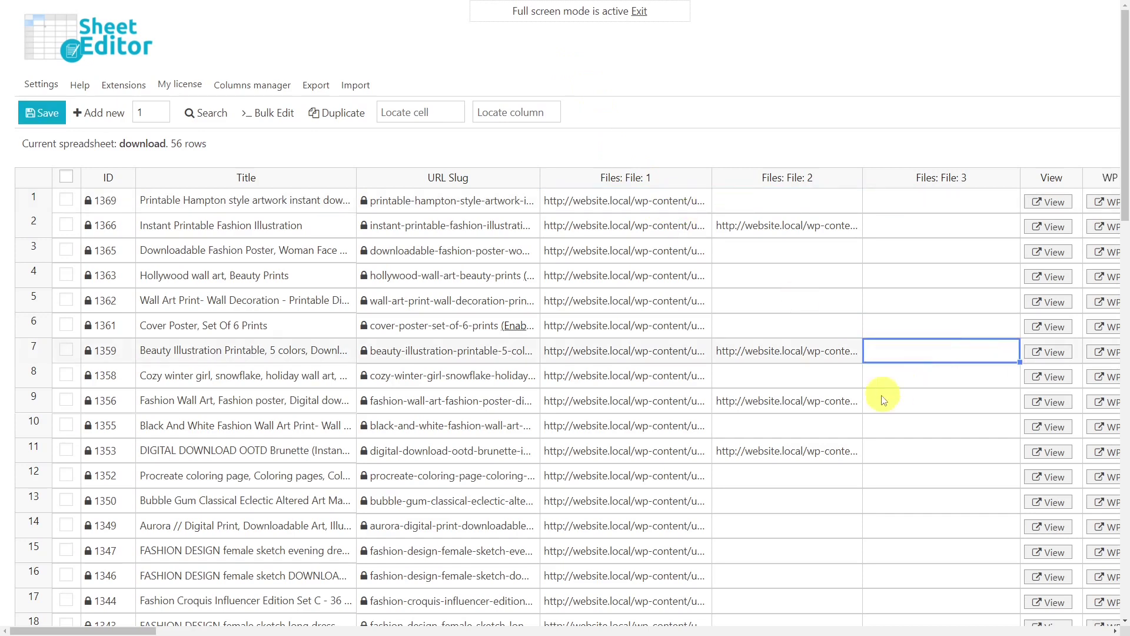
# Fill the File 2 and File 3 cells of rows 1, 12 and 16 with file URLs and save the spreadsheet
pyautogui.click(832, 452)
pyautogui.moveTo(861, 464); pyautogui.dragTo(852, 491)
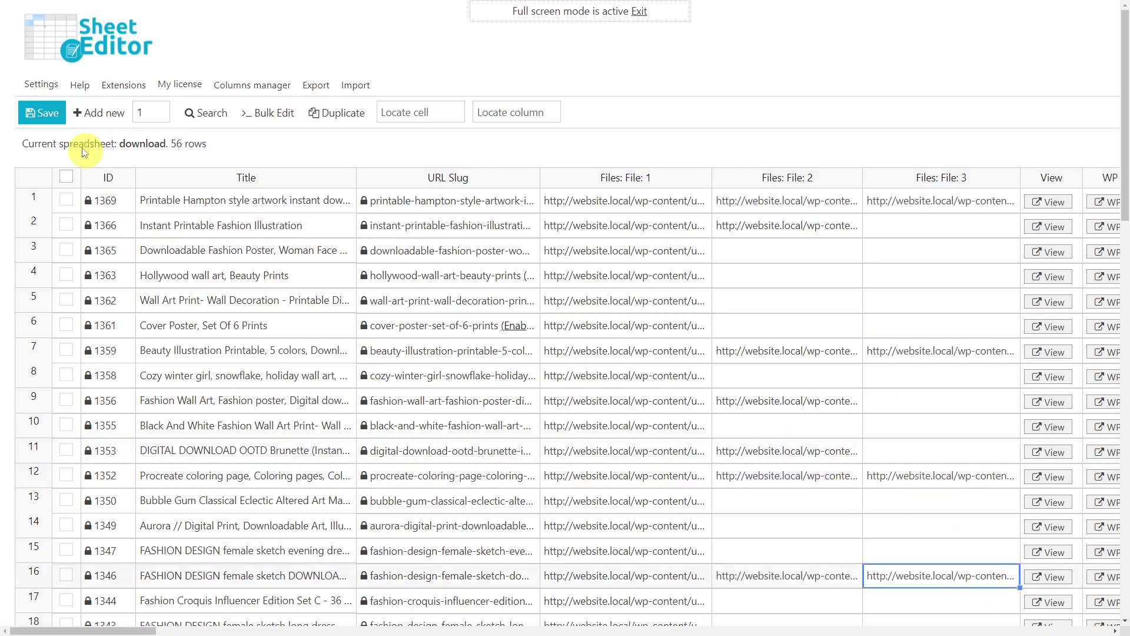
pyautogui.click(55, 114)
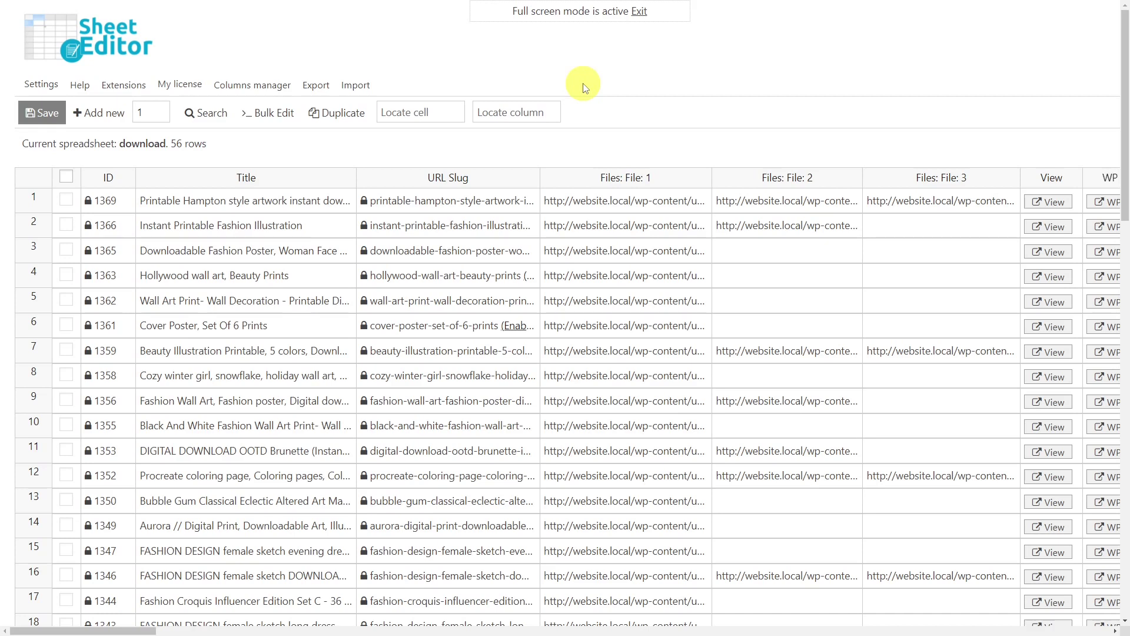
# Filter the spreadsheet to downloads containing the keyword "fashion"
pyautogui.click(207, 111)
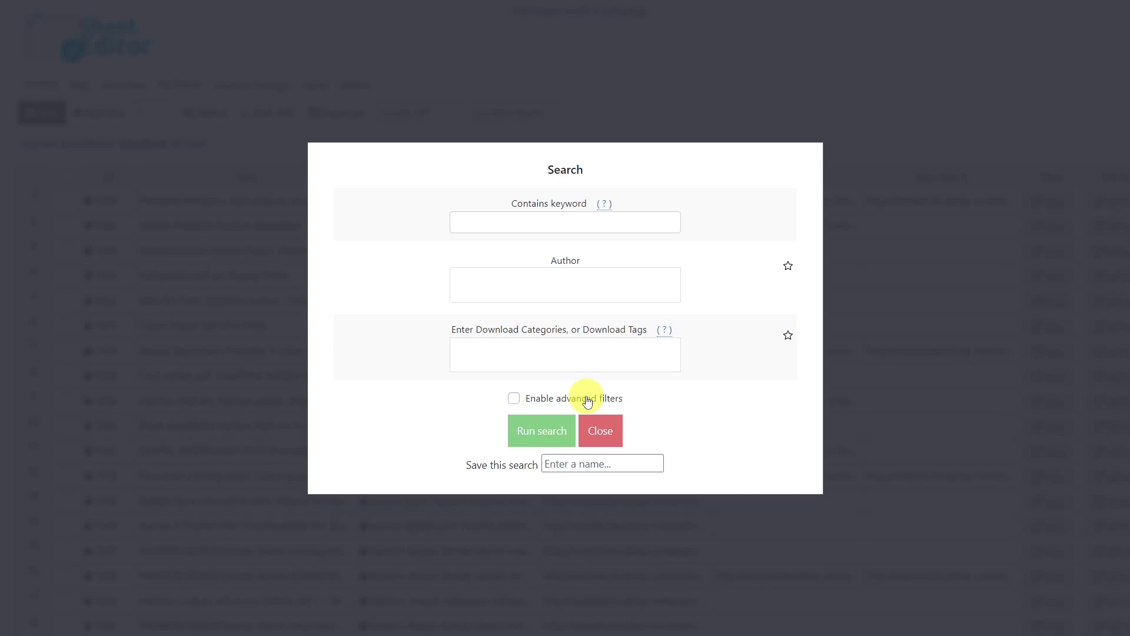
pyautogui.click(497, 222)
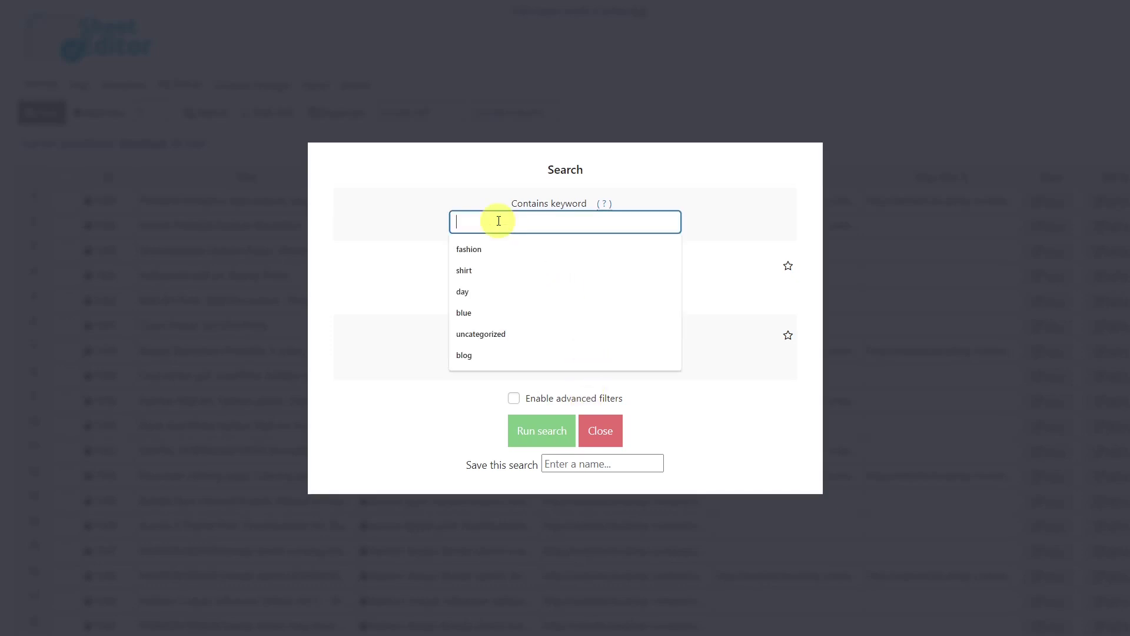
pyautogui.click(484, 252)
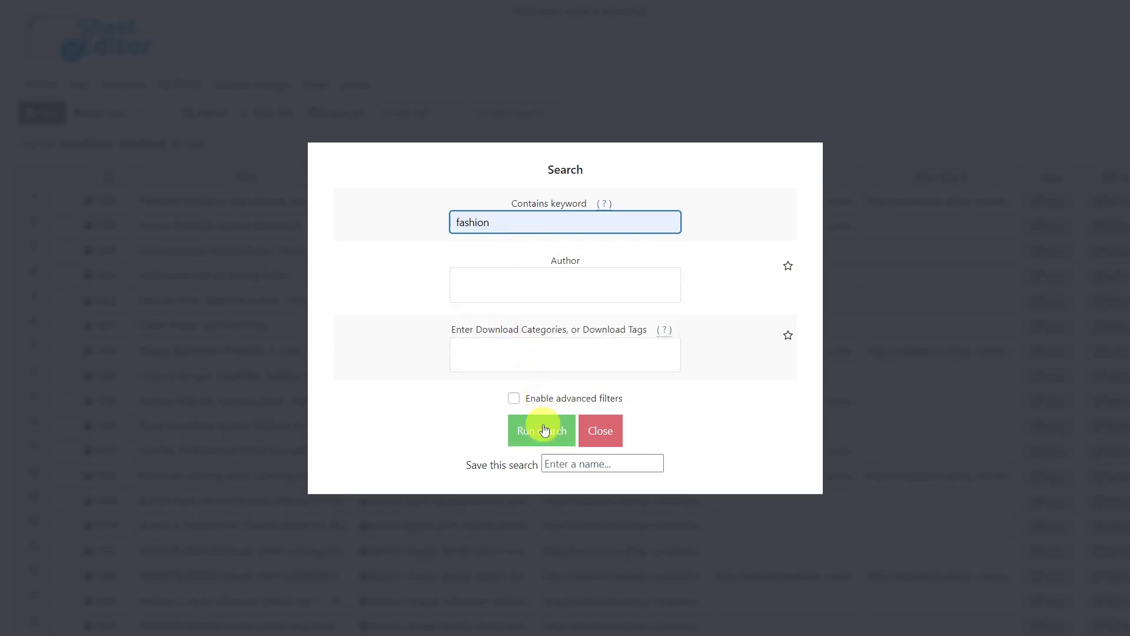
pyautogui.click(544, 430)
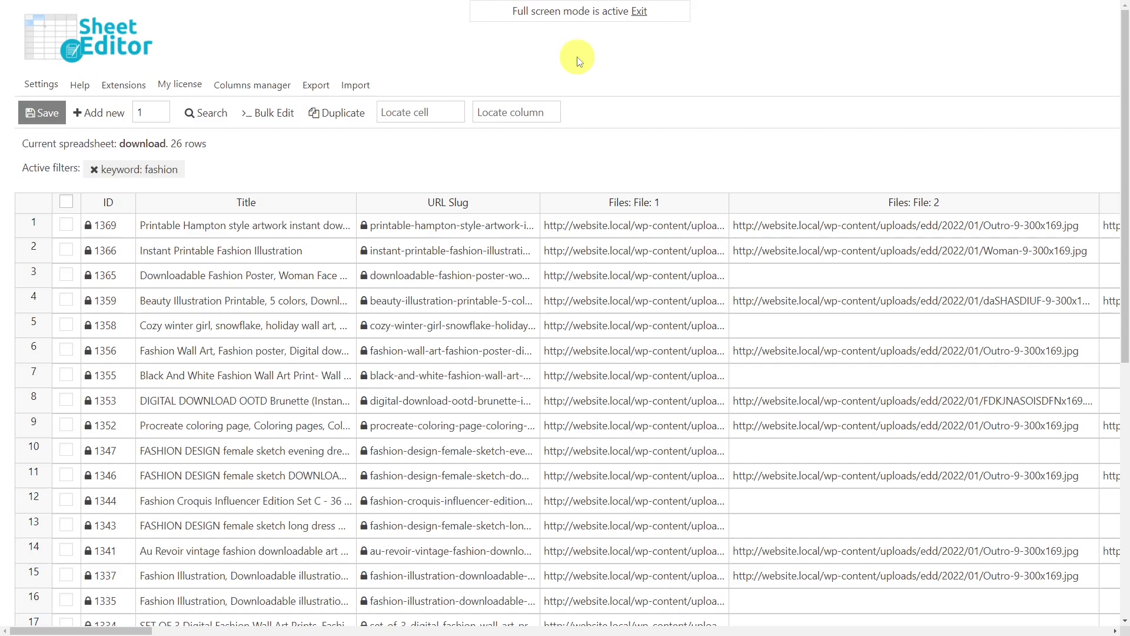
# Start a bulk edit of all rows from the current search, targeting the field "Files: File: 2"
pyautogui.click(271, 114)
pyautogui.click(702, 168)
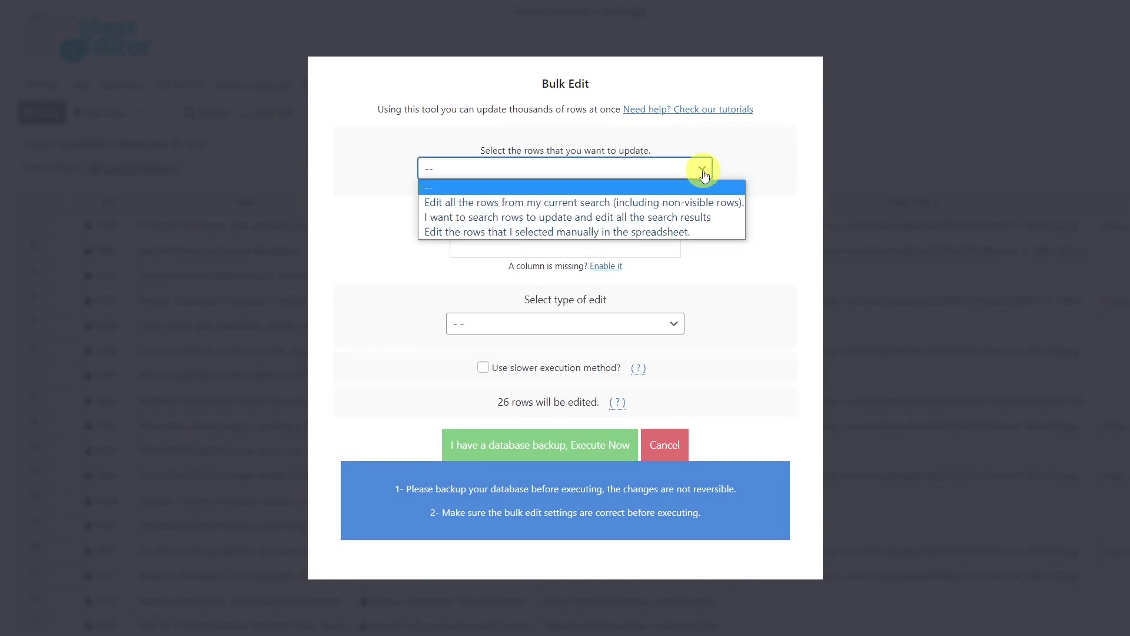
pyautogui.click(577, 204)
pyautogui.click(550, 246)
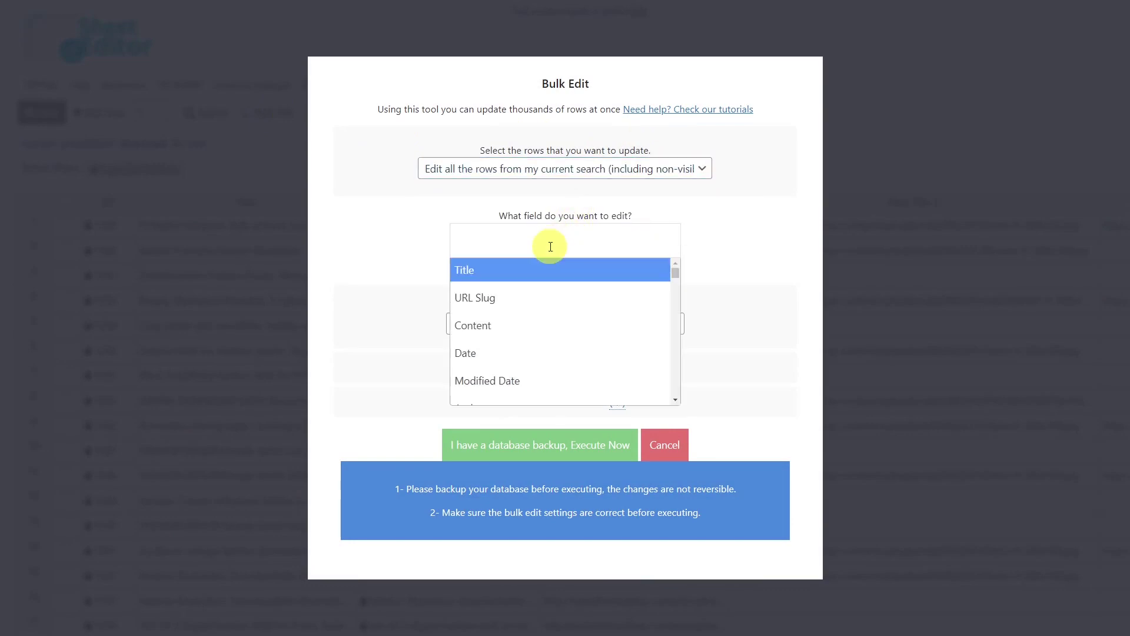
pyautogui.write('FILE')
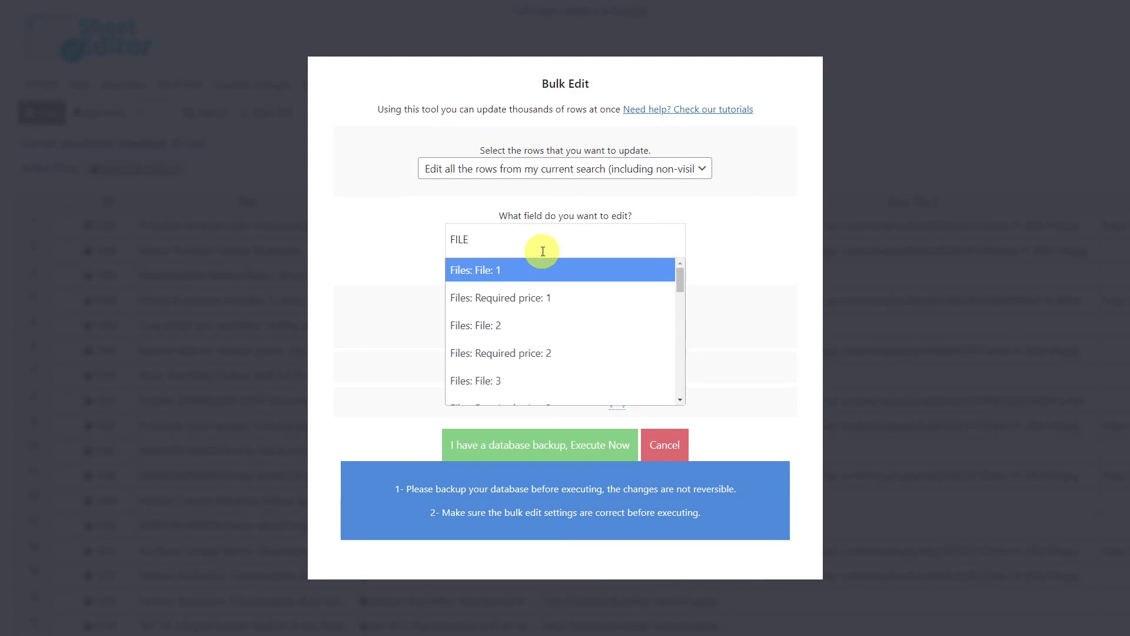
pyautogui.click(476, 325)
pyautogui.click(518, 329)
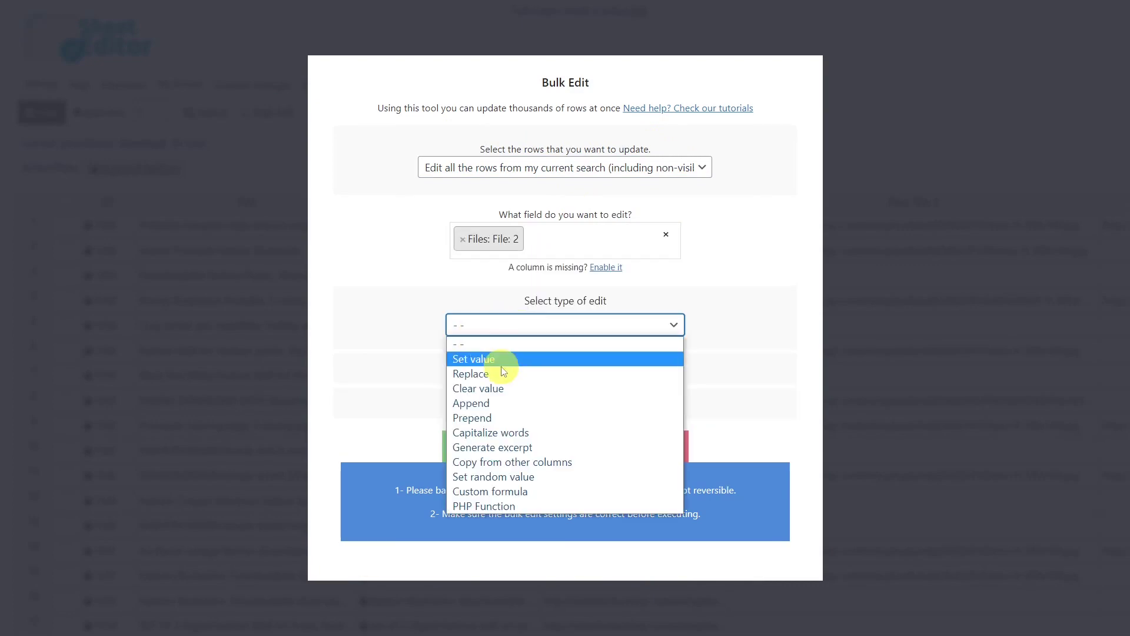
pyautogui.click(493, 360)
pyautogui.click(513, 350)
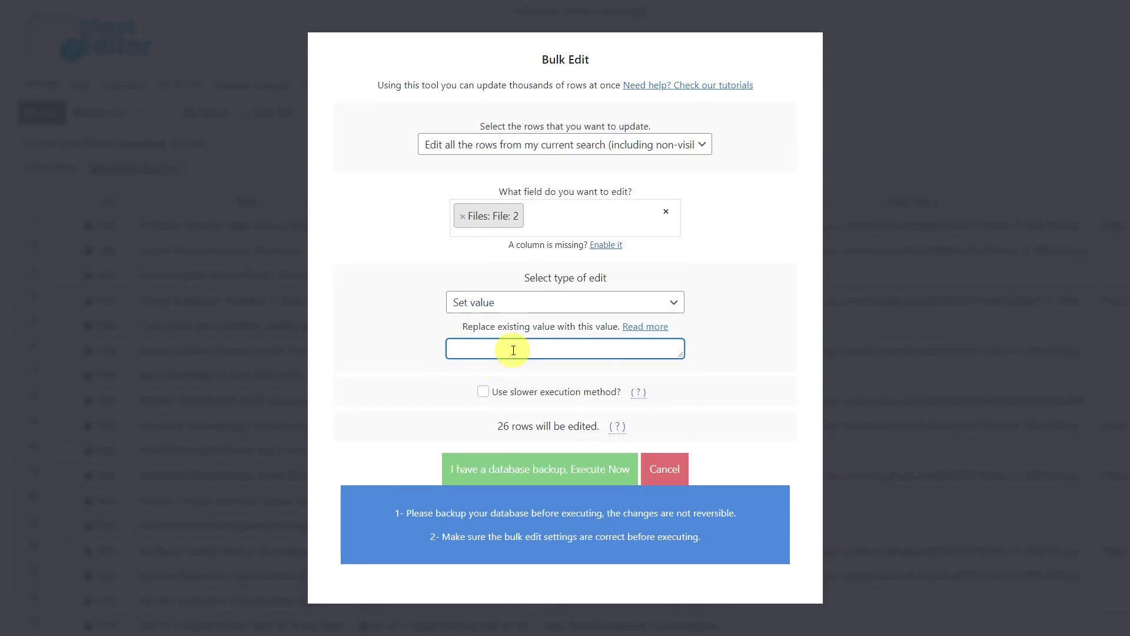
pyautogui.hotkey('ctrl', 'v')
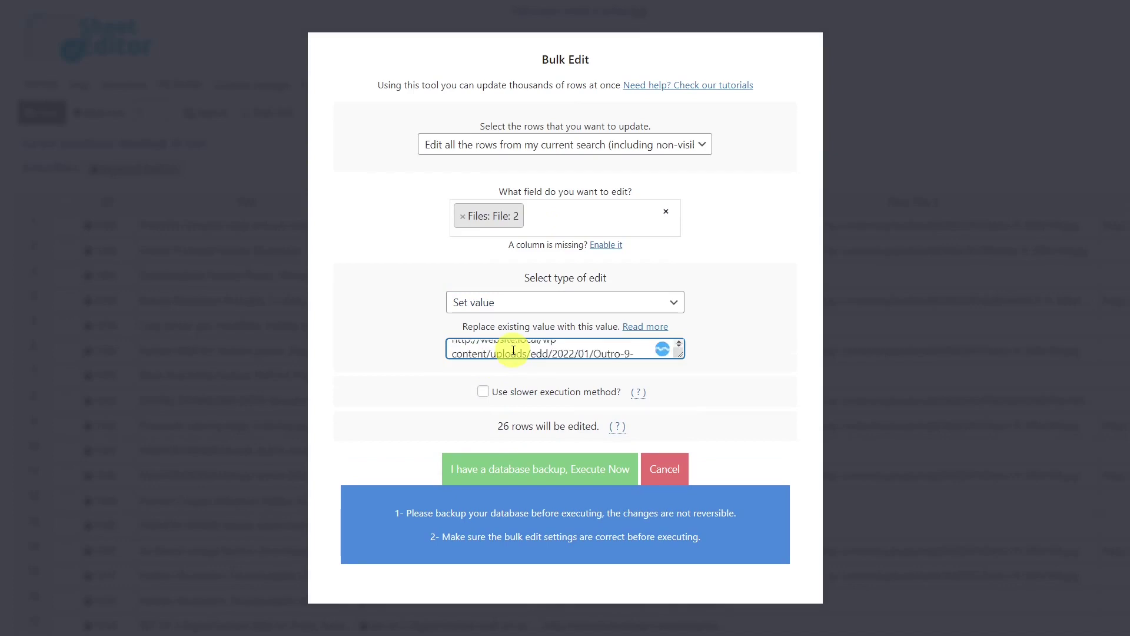
pyautogui.scroll(1, 513, 351)
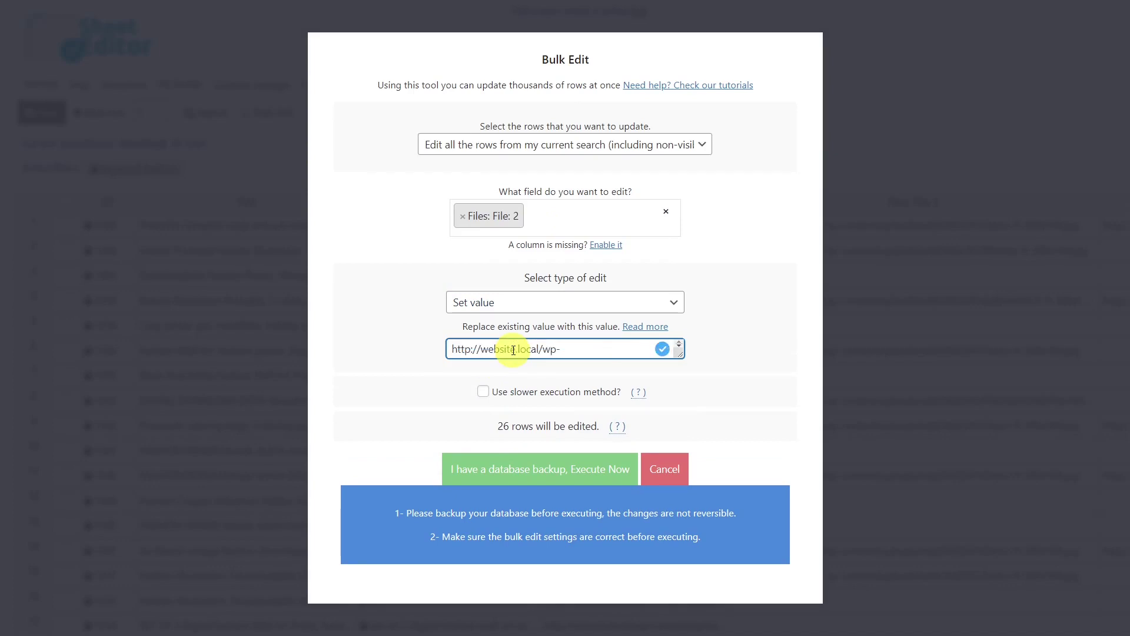
pyautogui.click(546, 471)
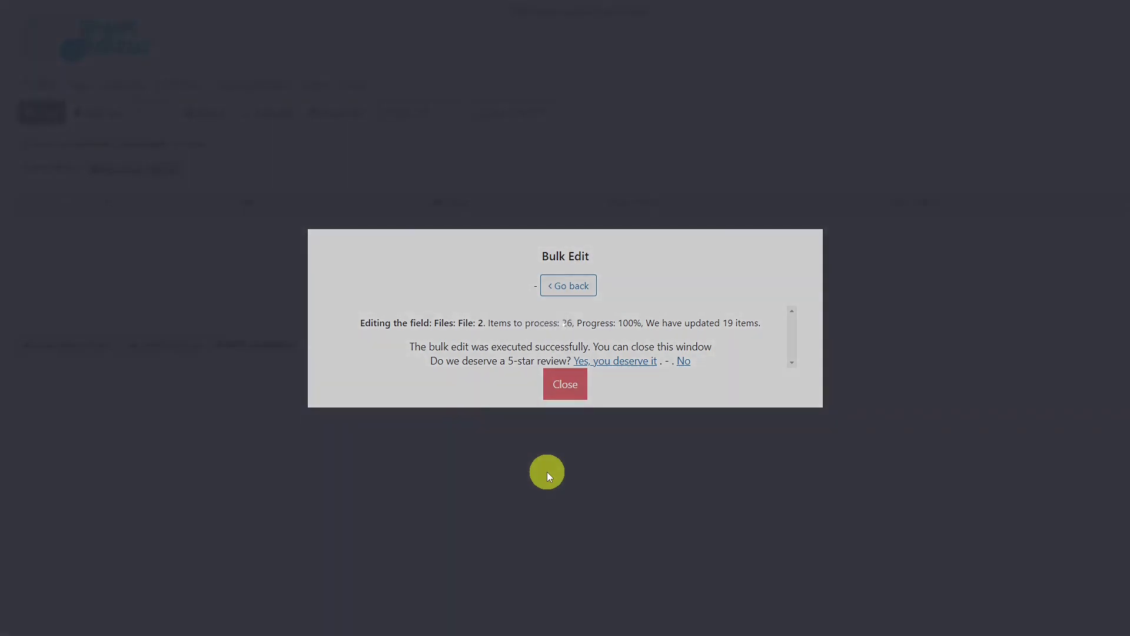
pyautogui.click(578, 389)
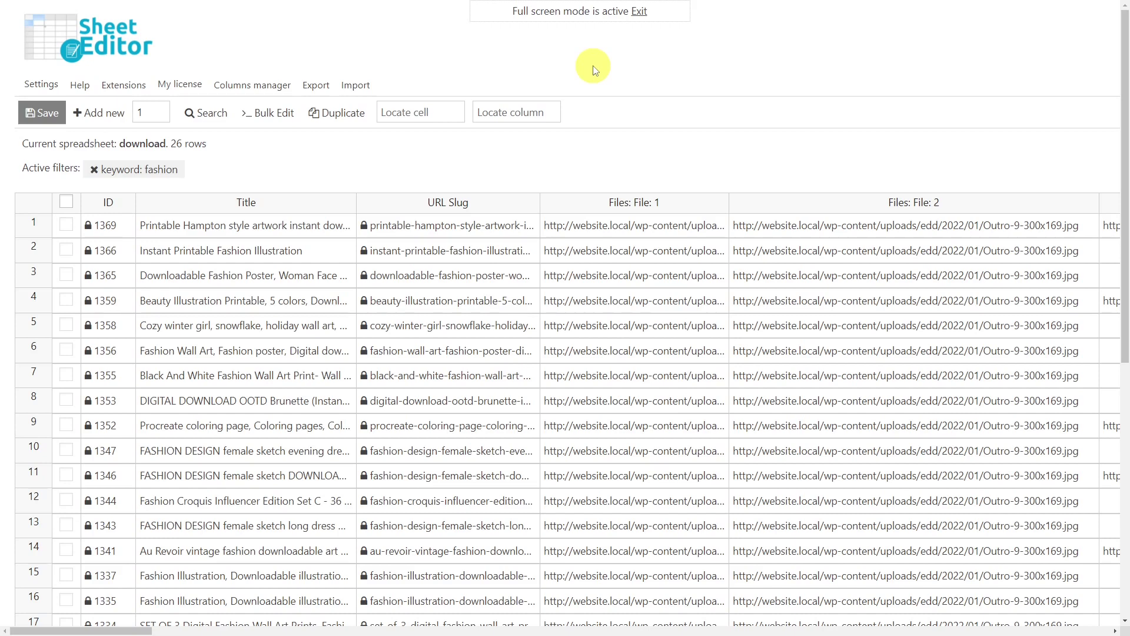
# Start another bulk edit of all current search rows, targeting the fields Files: File: 1, Files: File: 2 and Files: File: 3
pyautogui.click(277, 113)
pyautogui.click(647, 169)
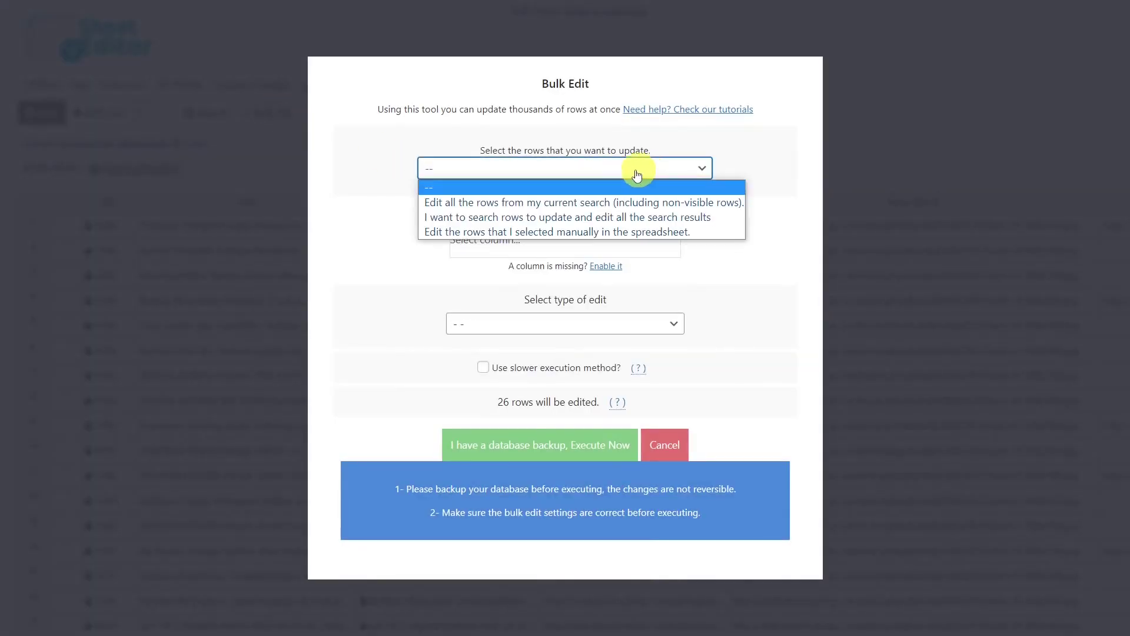
pyautogui.click(598, 195)
pyautogui.click(555, 248)
pyautogui.write('file')
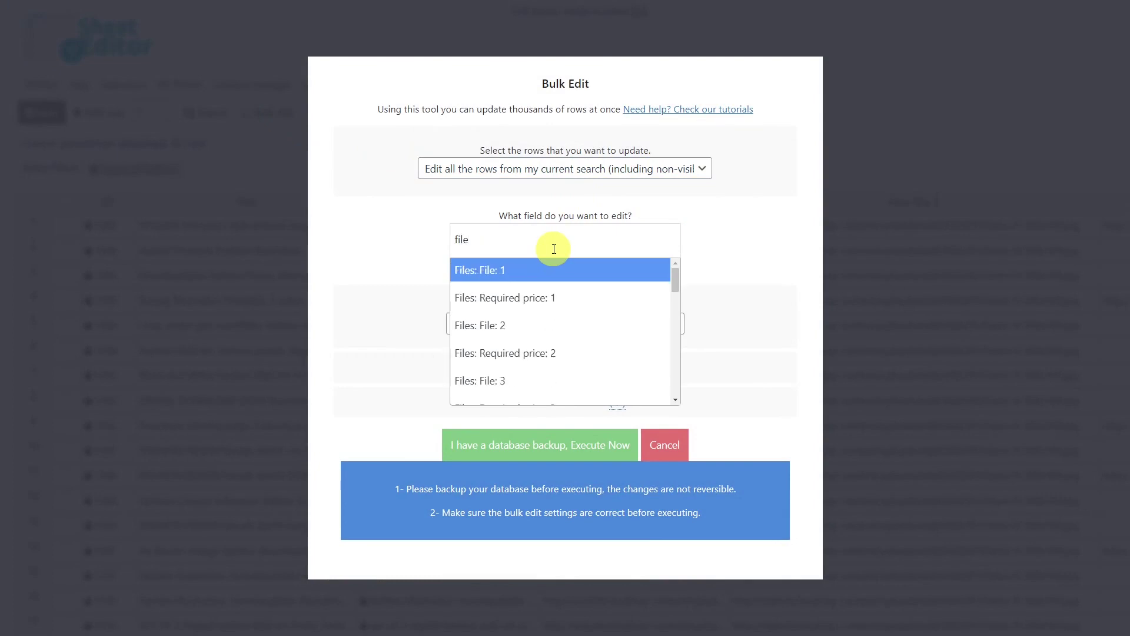
pyautogui.click(550, 264)
pyautogui.click(545, 242)
pyautogui.write('file')
pyautogui.click(508, 326)
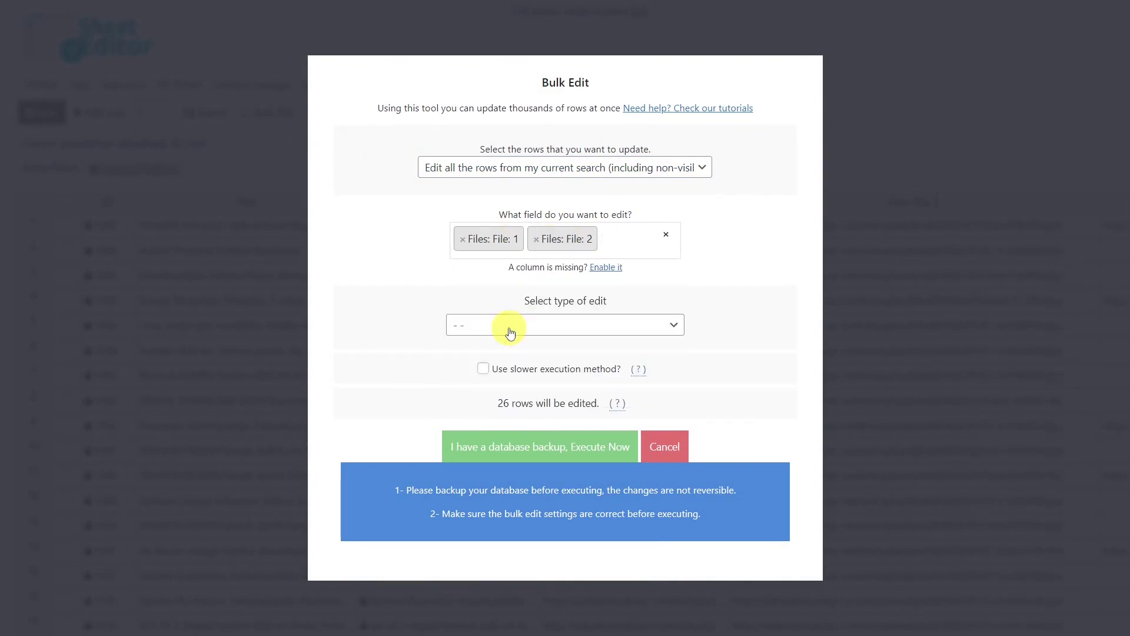
pyautogui.write('file')
pyautogui.click(509, 377)
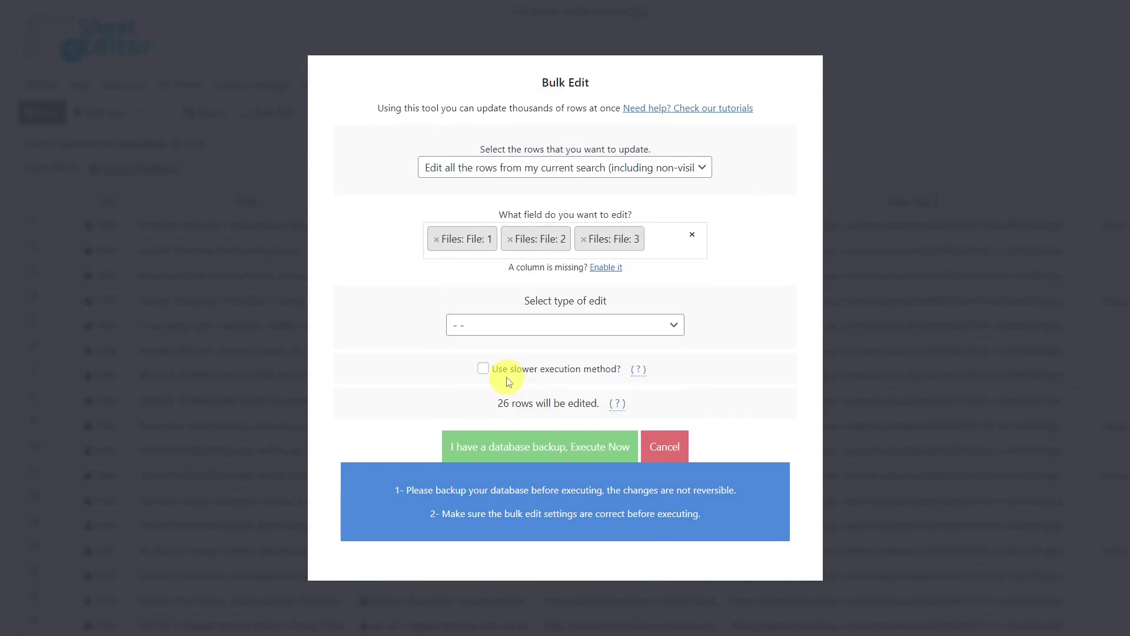
# Use the Replace edit type to change "/uploads/" to "/new/" in the chosen file fields and execute the bulk edit
pyautogui.click(565, 325)
pyautogui.click(485, 372)
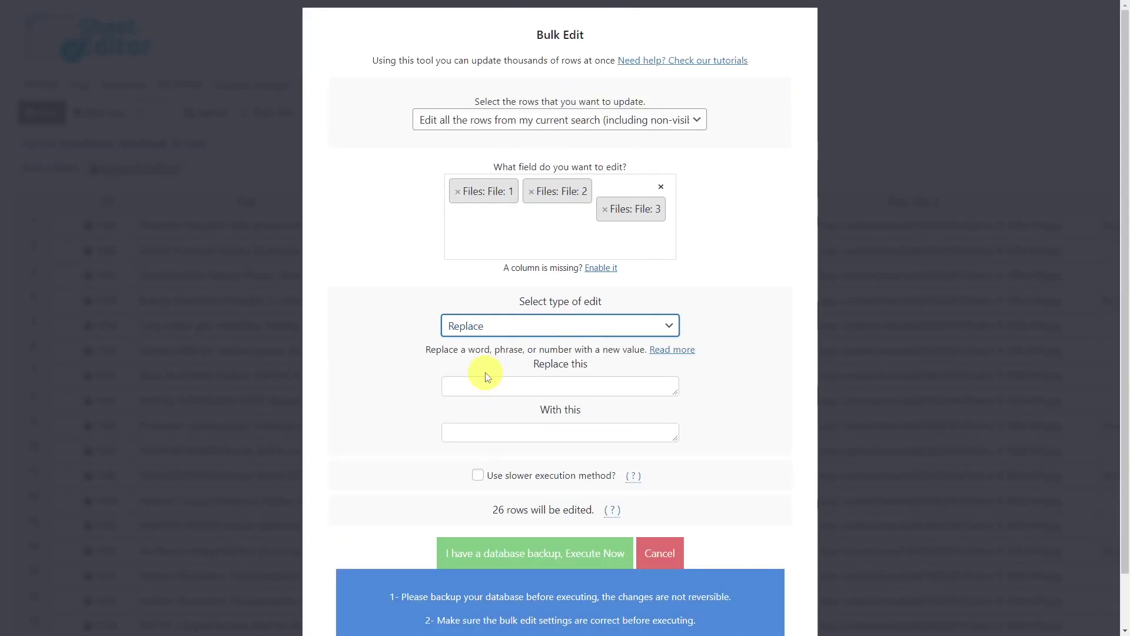
pyautogui.click(491, 390)
pyautogui.write('/uploads/')
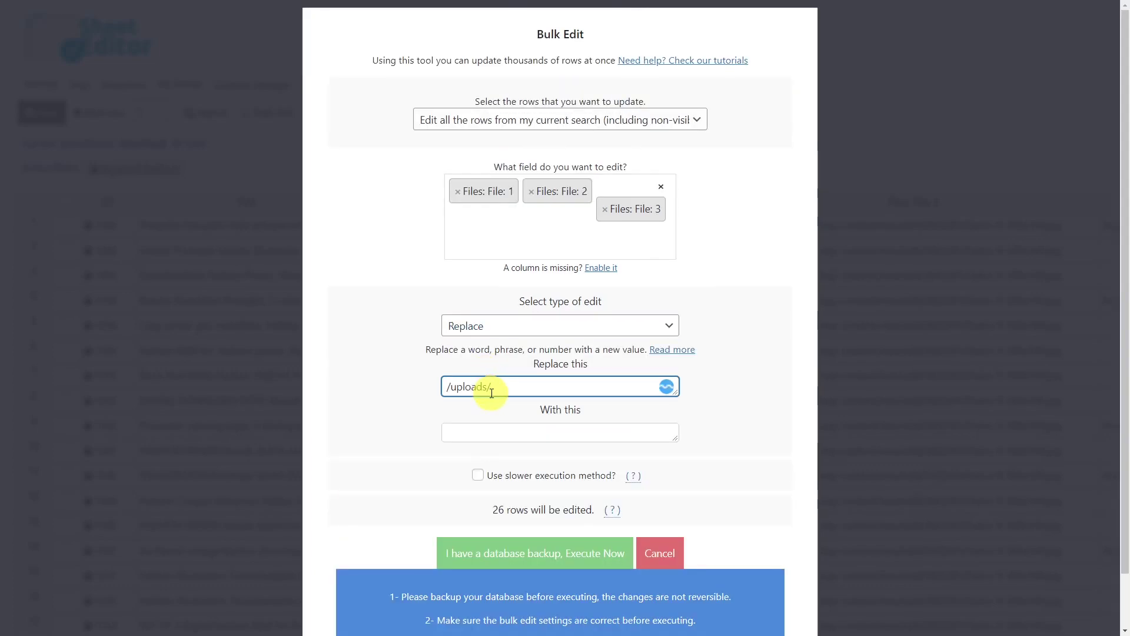
pyautogui.click(492, 429)
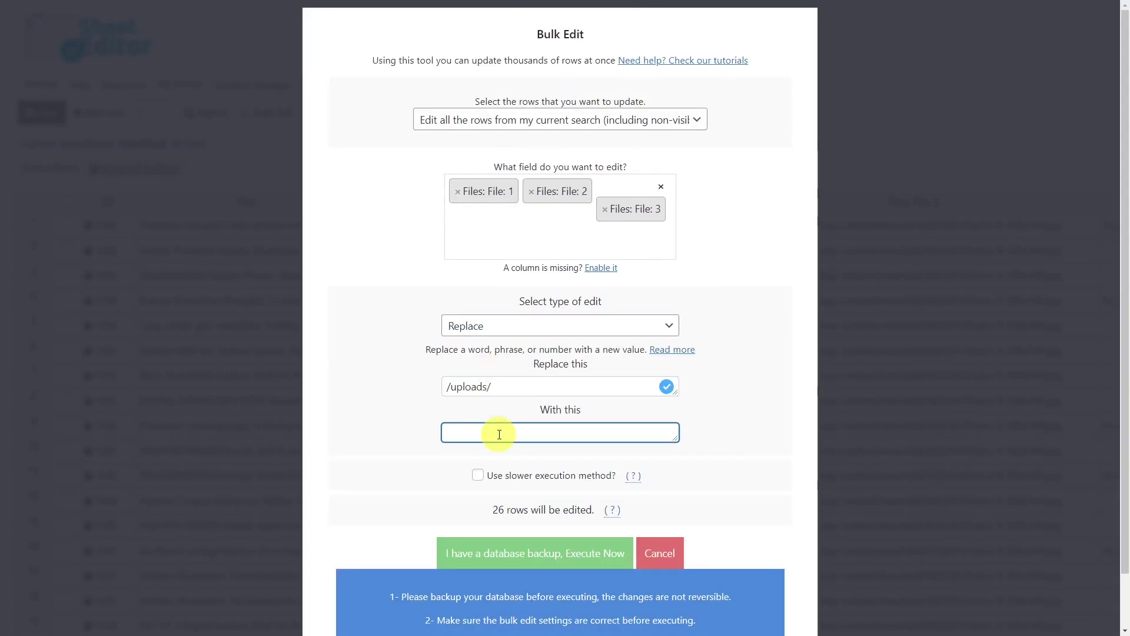
pyautogui.write('/new/')
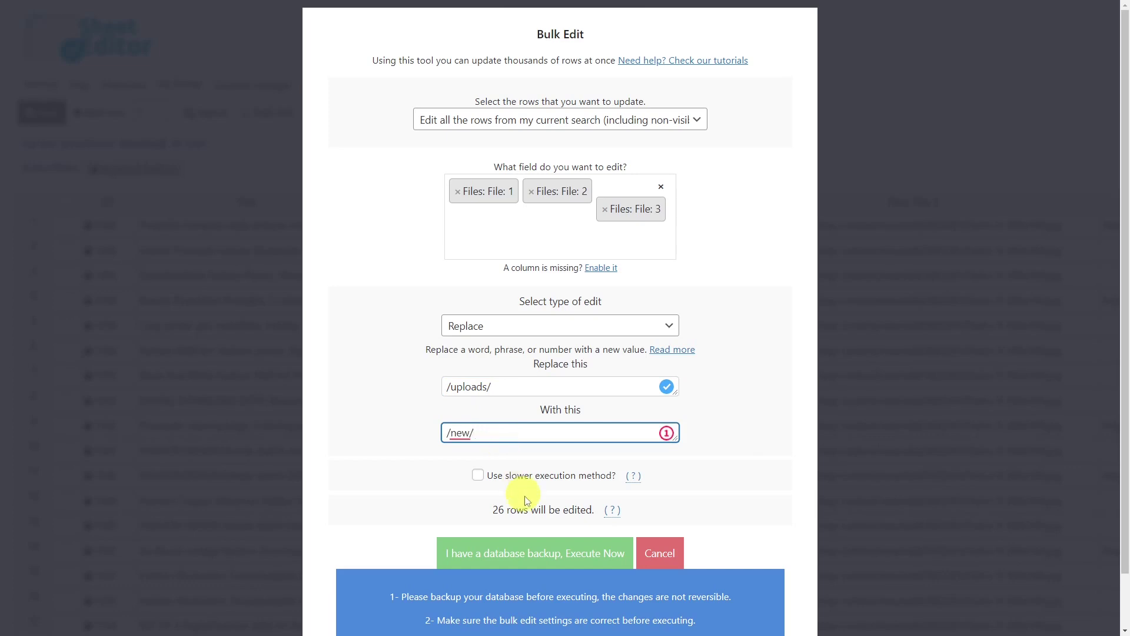
pyautogui.click(543, 552)
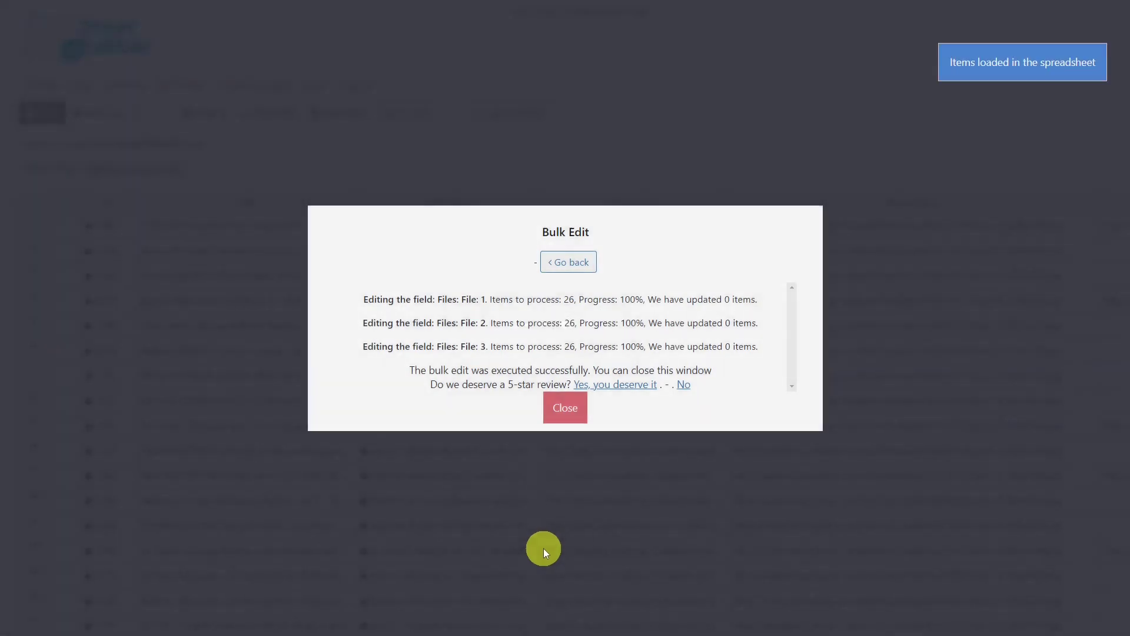
pyautogui.click(564, 408)
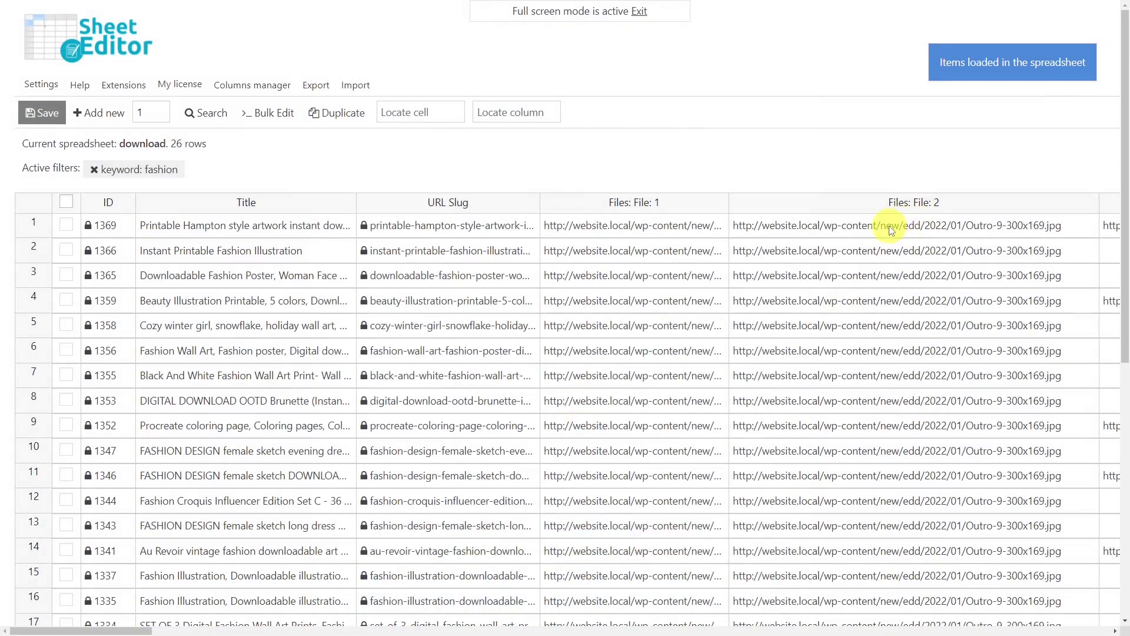
# Widen the "Files: File: 3" column to show more of its URLs
pyautogui.moveTo(125, 630); pyautogui.dragTo(167, 630)
pyautogui.moveTo(982, 202); pyautogui.dragTo(1023, 202)
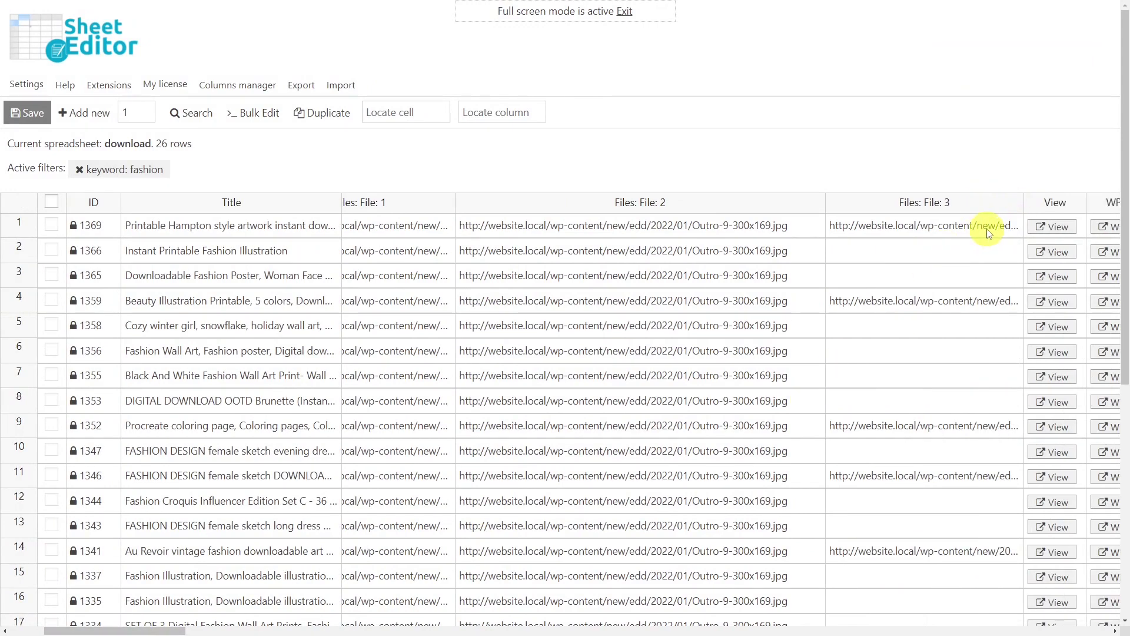